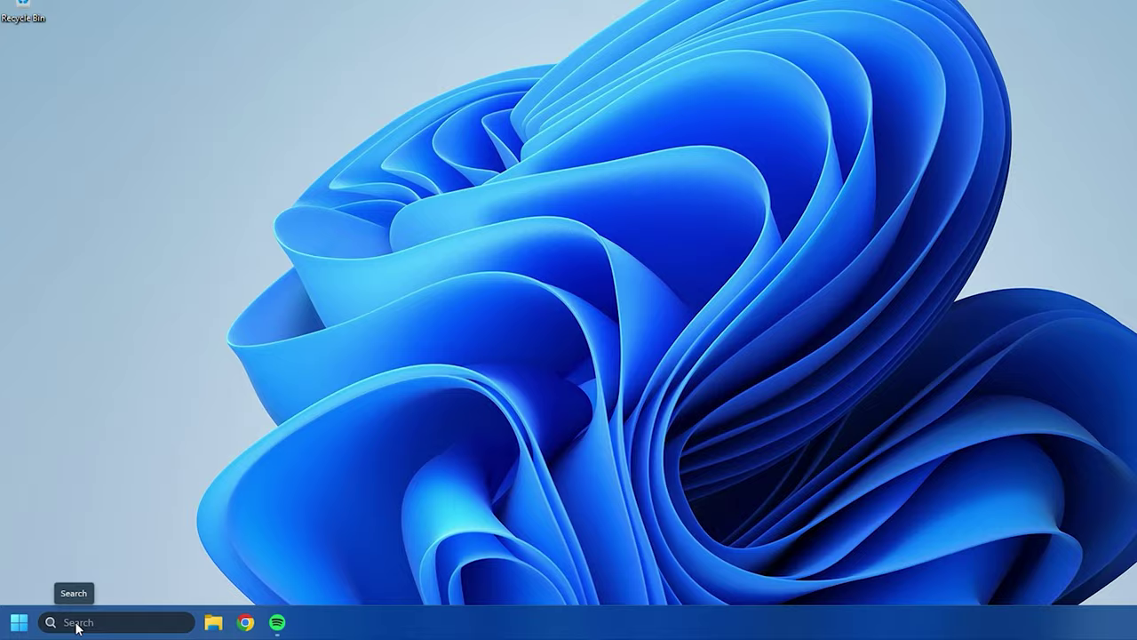
# Step: Open Control Panel from search and view its items as large icons
pyautogui.click(68, 625)
pyautogui.write('control panel')
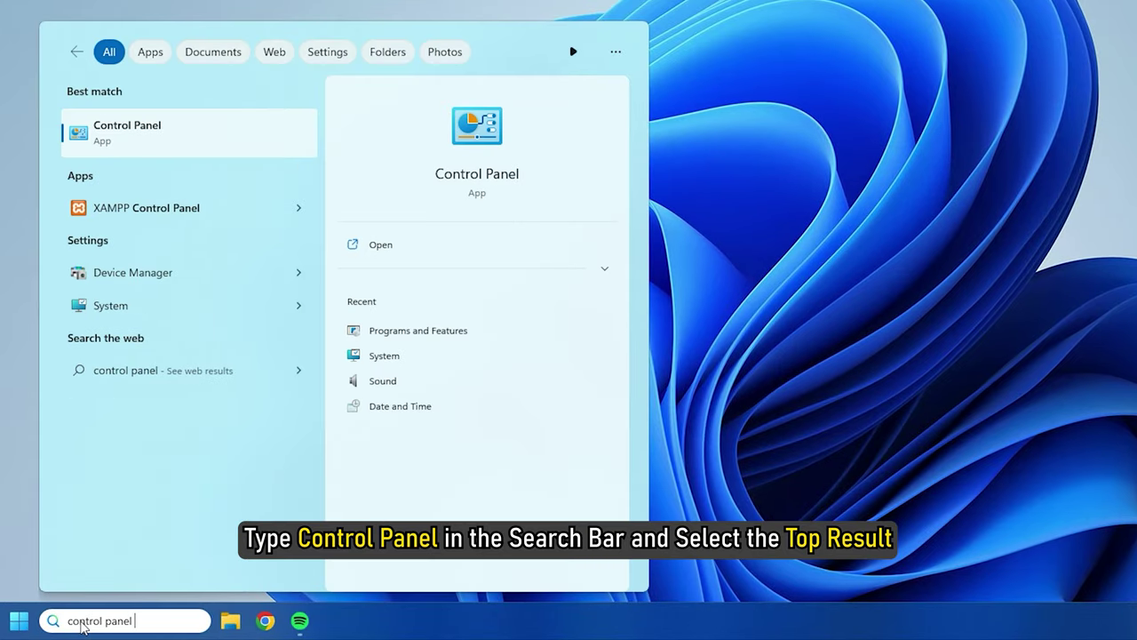
pyautogui.press('Return')
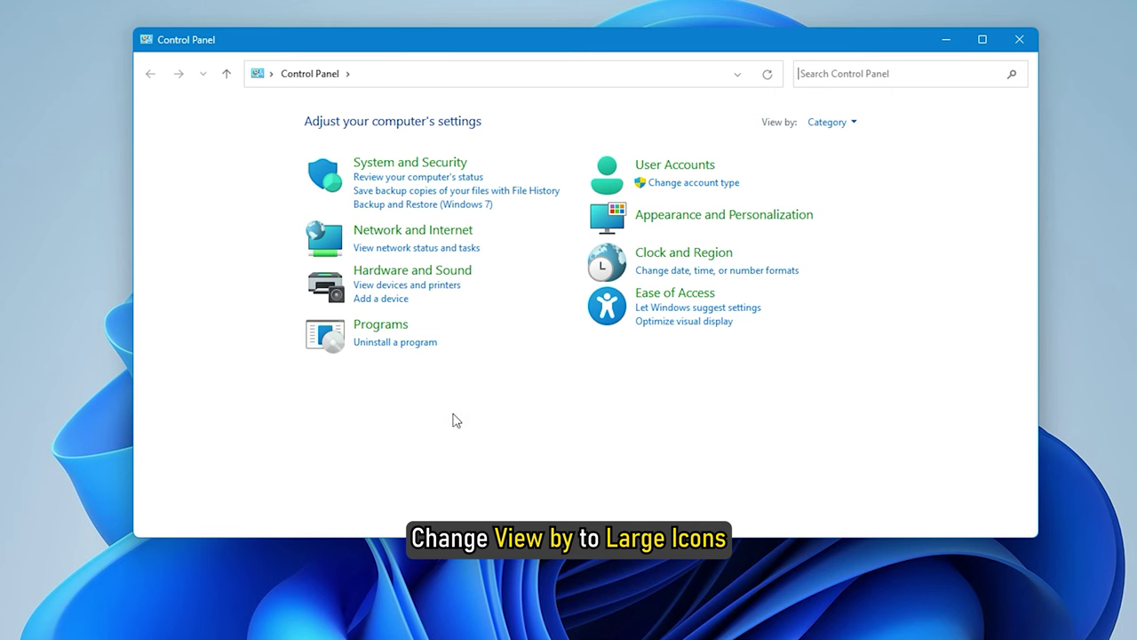
pyautogui.click(844, 123)
pyautogui.click(842, 168)
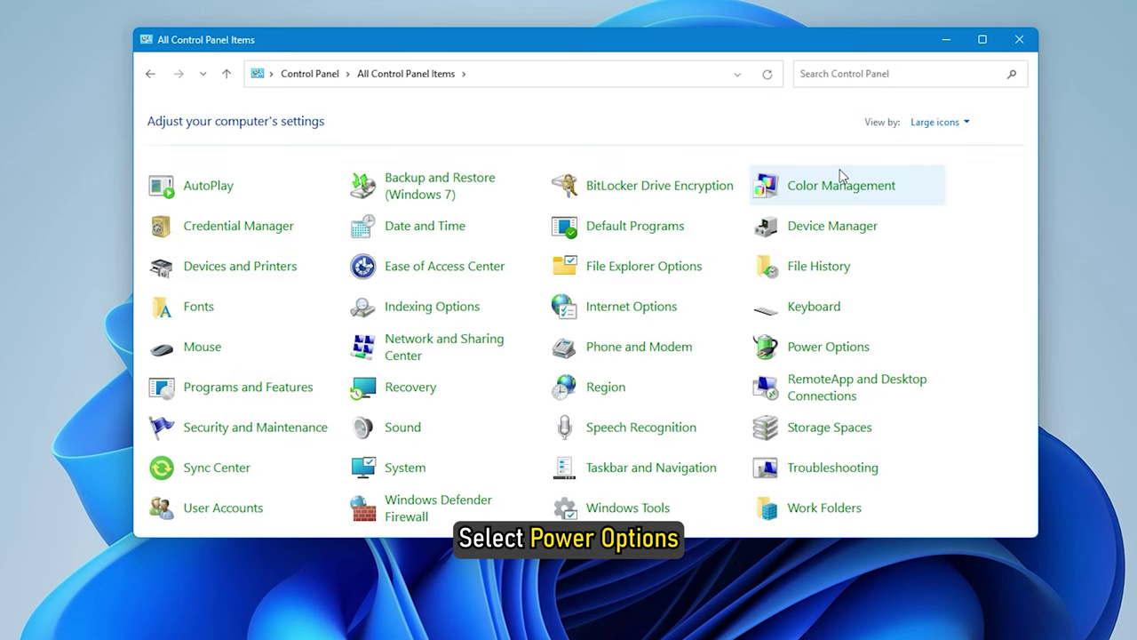
# Step: In Power Options, reveal the additional plans and select High performance
pyautogui.click(839, 346)
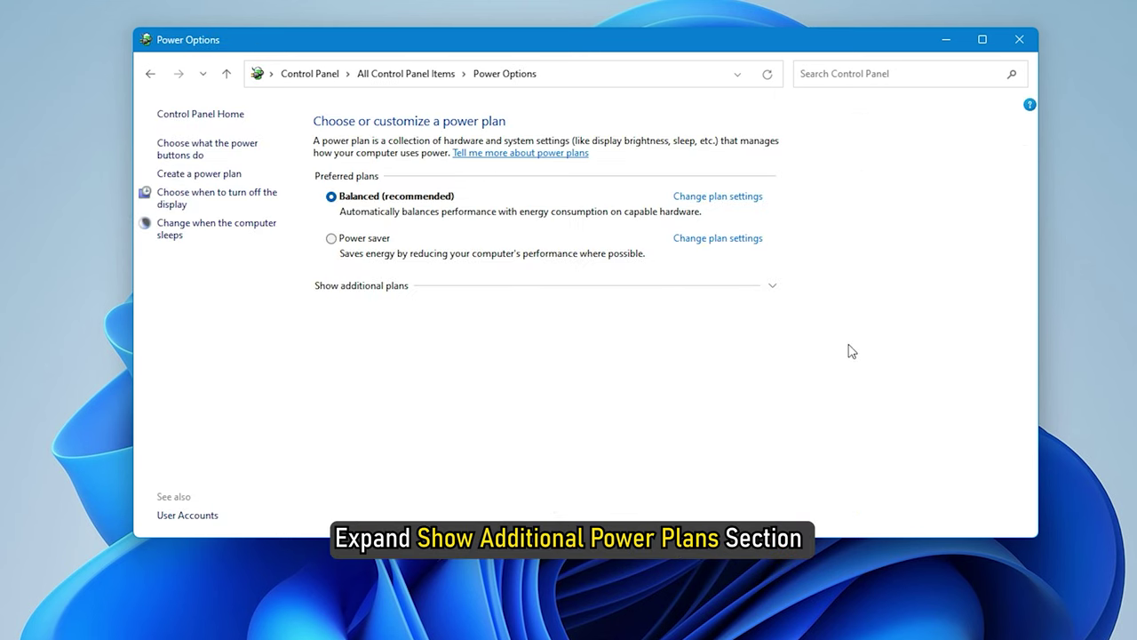
pyautogui.click(770, 285)
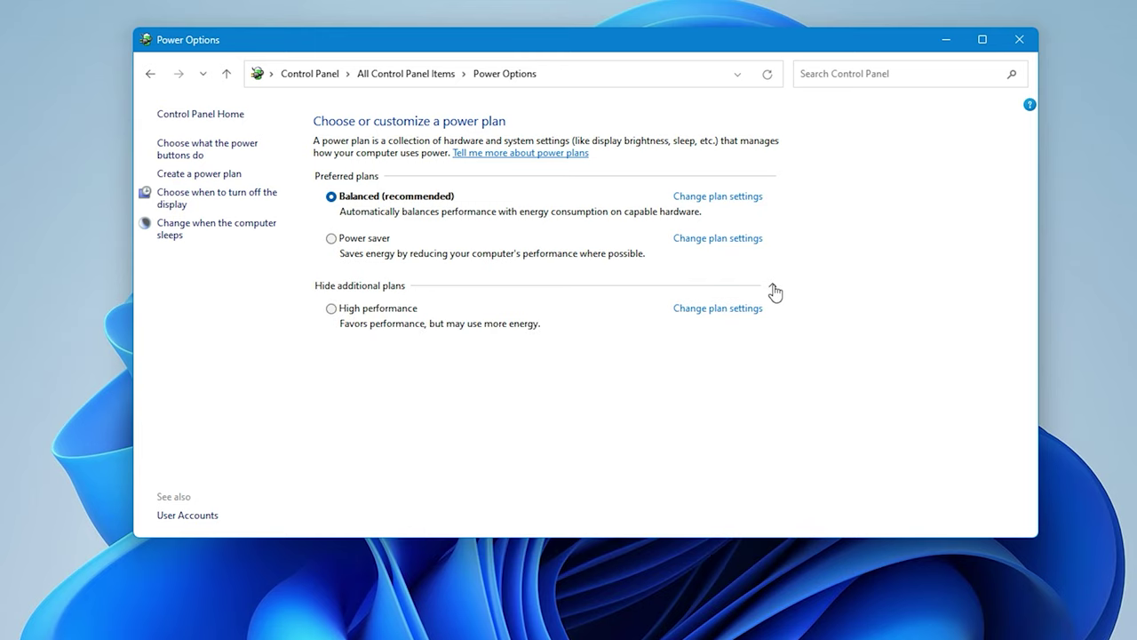
pyautogui.click(331, 308)
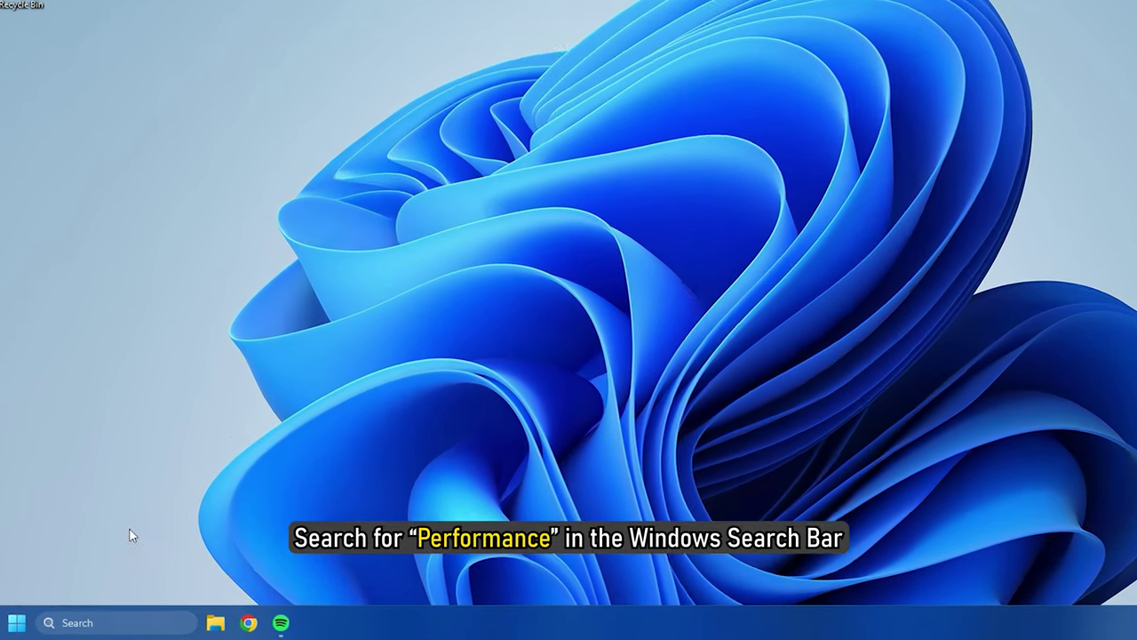
# Step: Choose 'Adjust for best performance' in Performance Options' visual effects, then apply and confirm
pyautogui.click(71, 626)
pyautogui.write('perform')
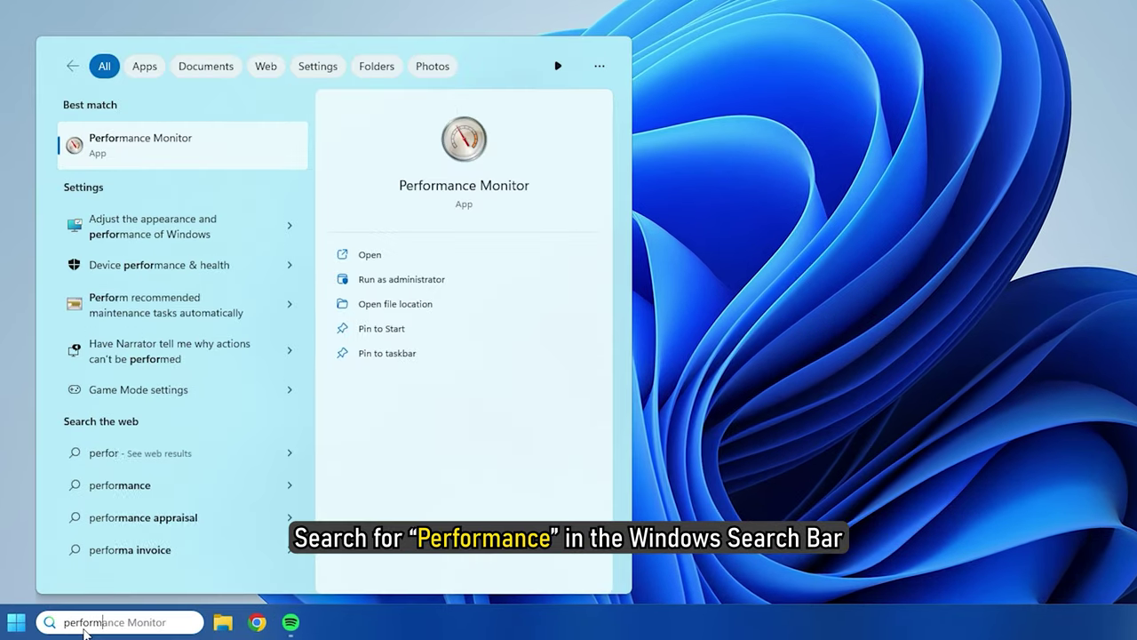
pyautogui.write('ance')
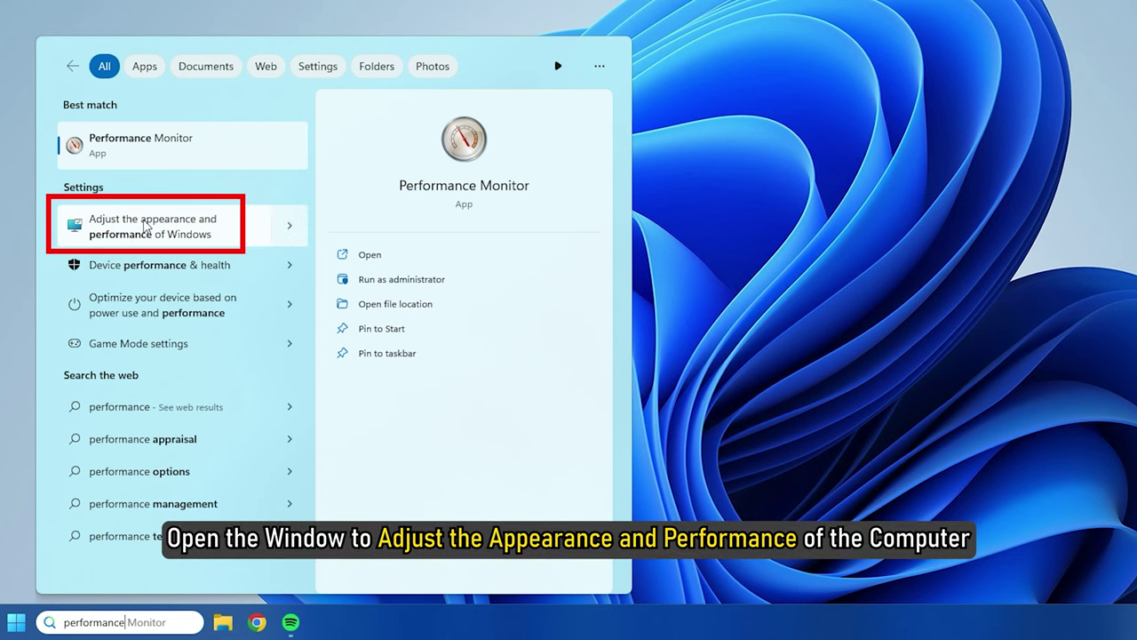
pyautogui.click(145, 224)
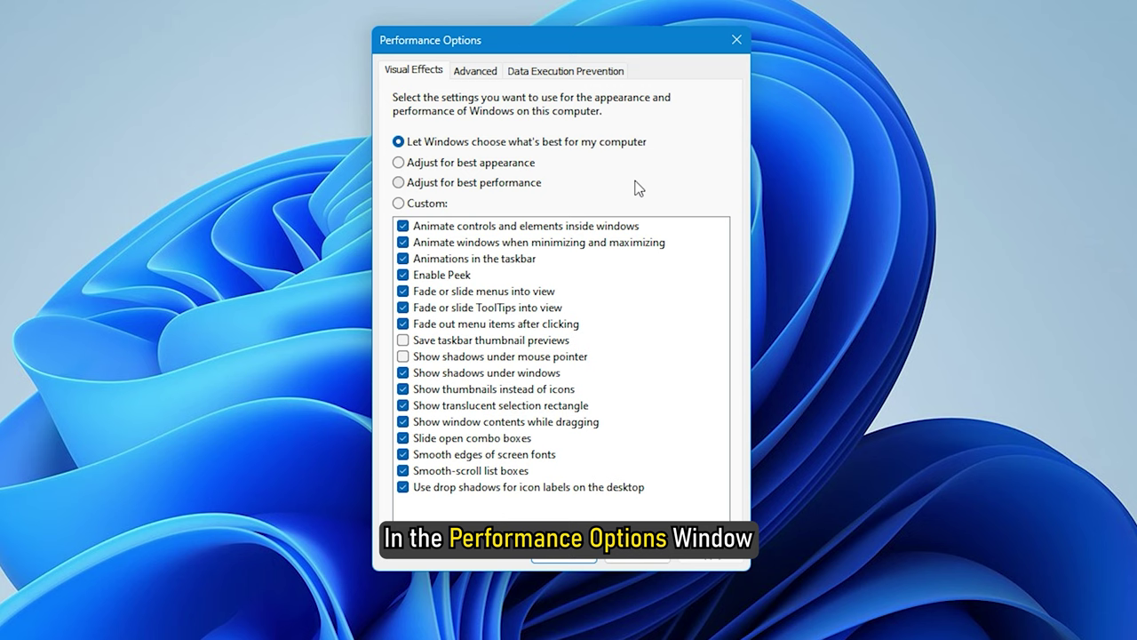
pyautogui.click(398, 183)
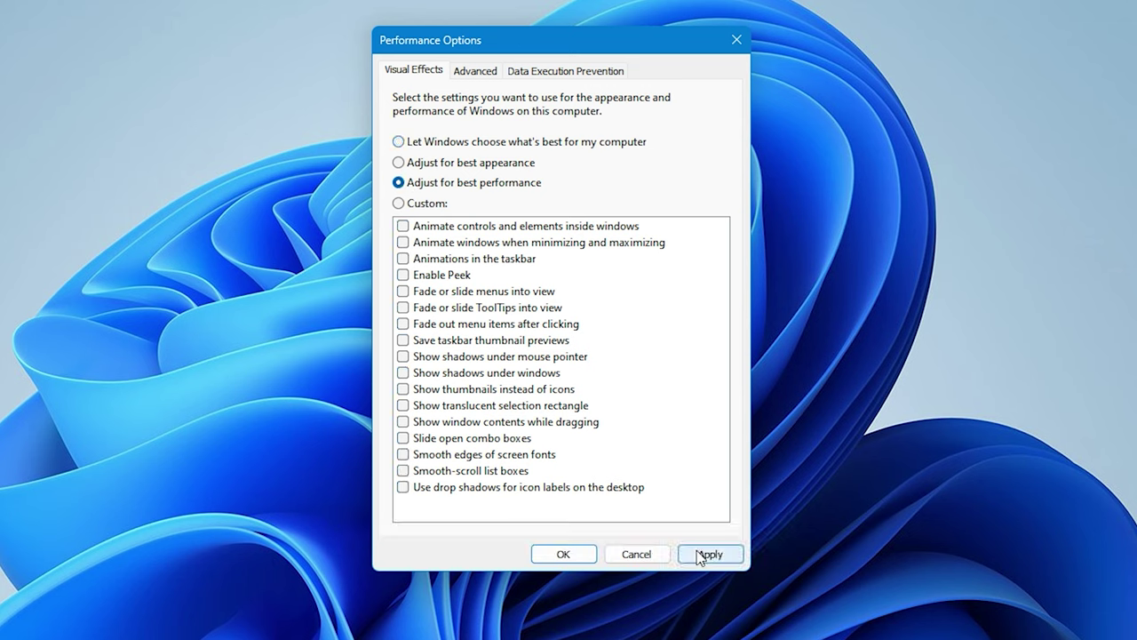
pyautogui.click(699, 554)
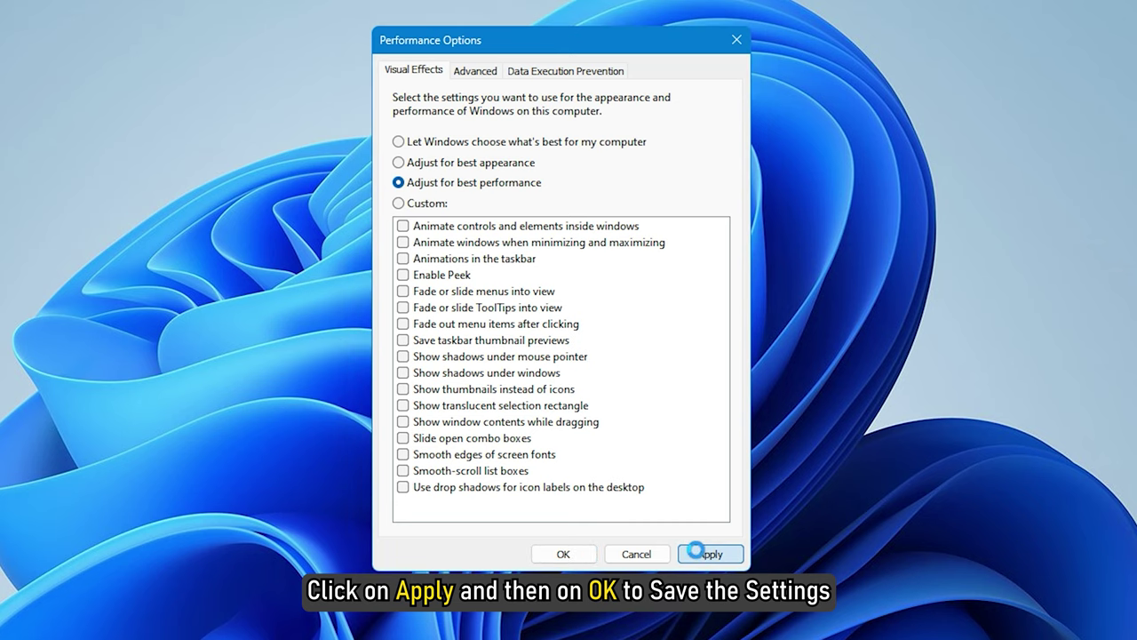
pyautogui.click(579, 555)
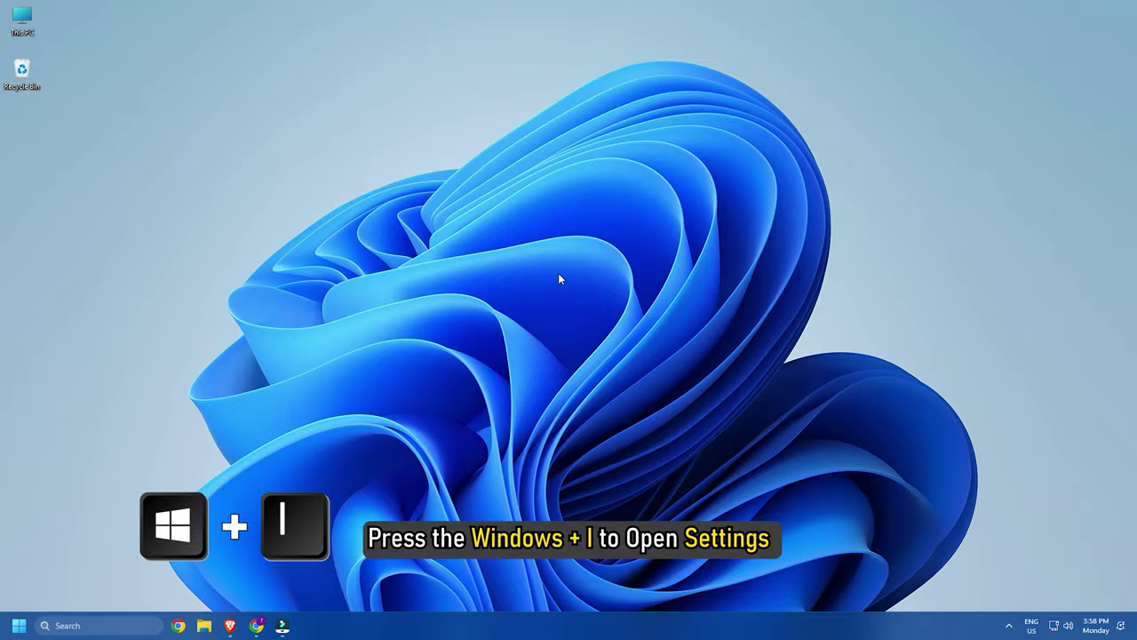
# Step: Switch Hardware-accelerated GPU scheduling to Off under Display > Graphics default settings
pyautogui.press('super+i')
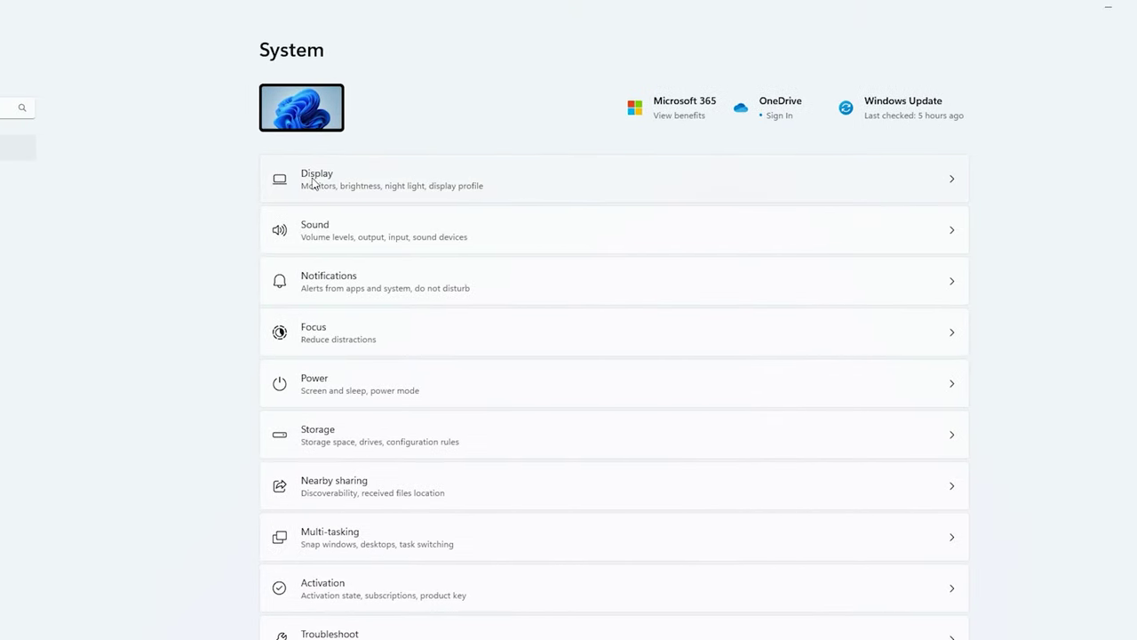
pyautogui.click(324, 191)
pyautogui.scroll(-5, 436, 338)
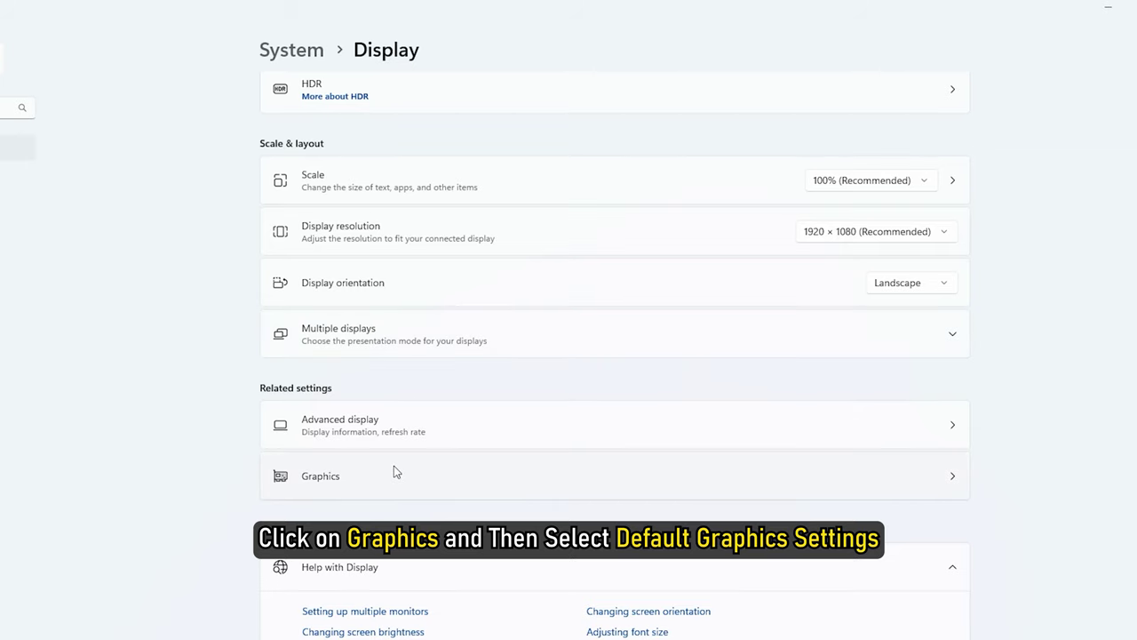
pyautogui.click(393, 466)
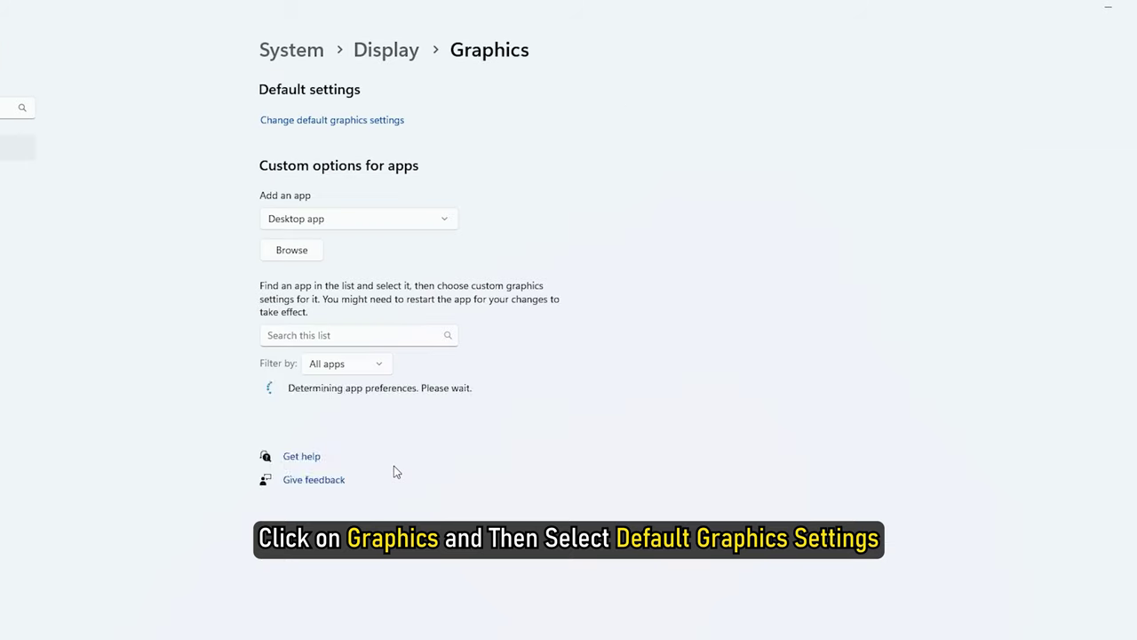
pyautogui.click(383, 124)
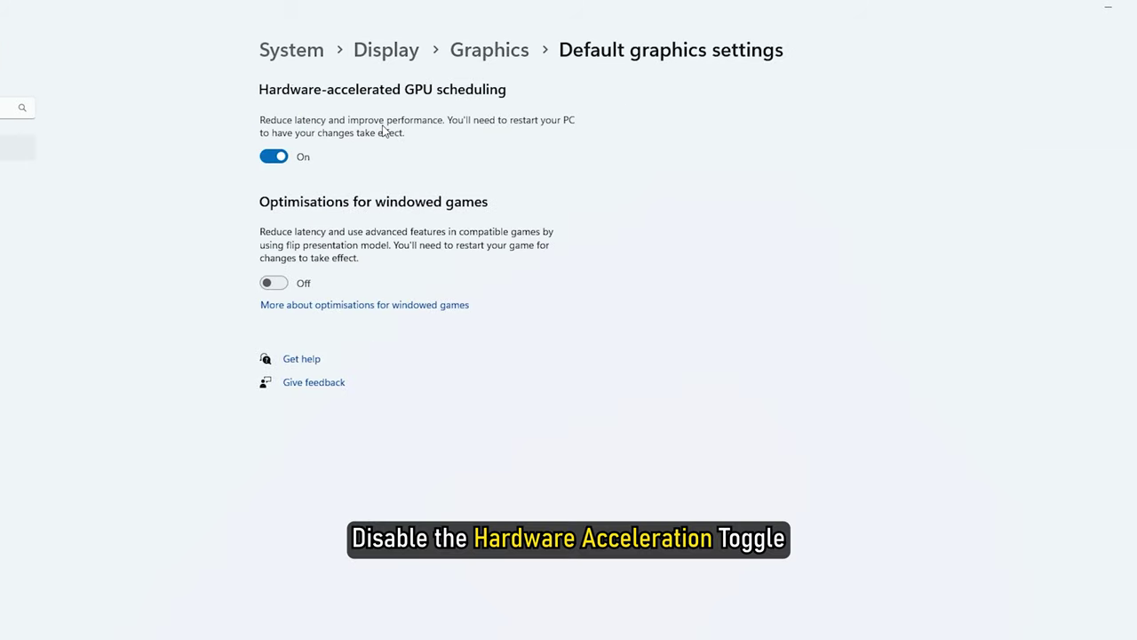
pyautogui.click(273, 156)
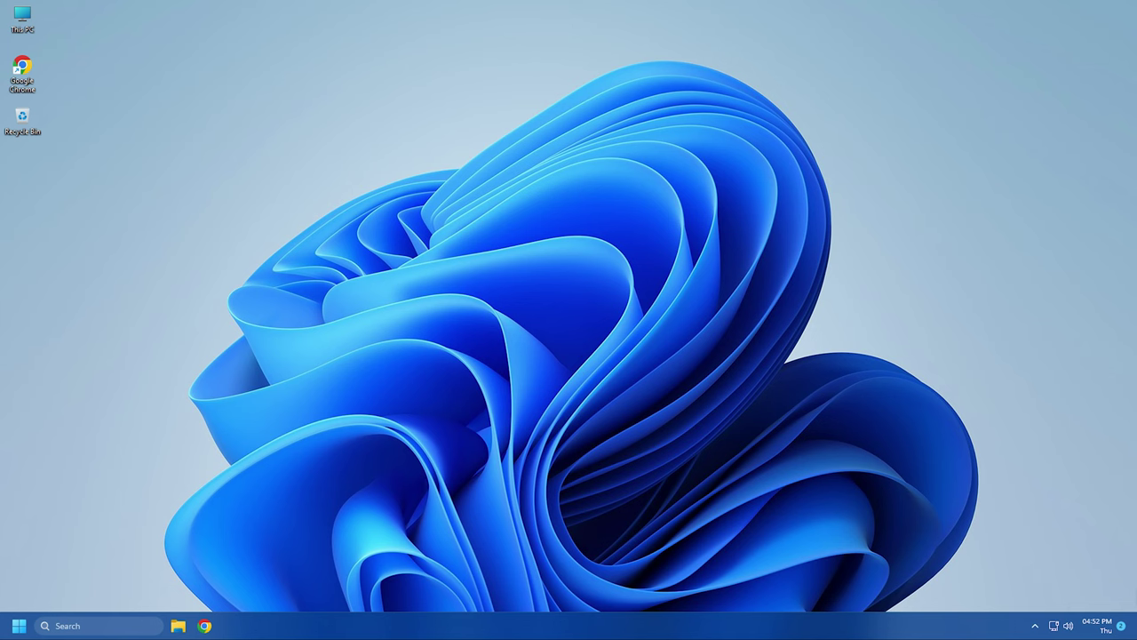